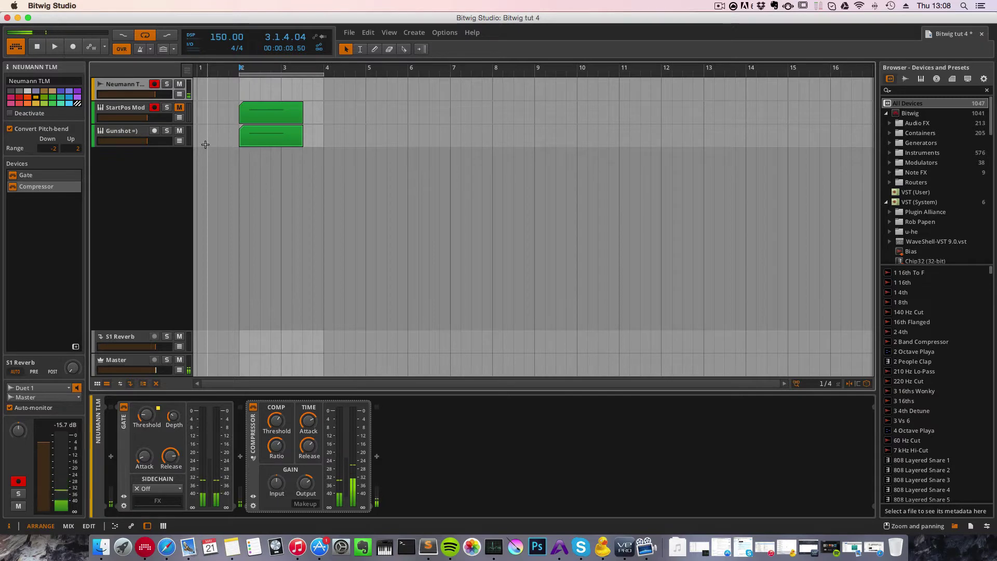
- Select the Gunshot track and audition its clip
left_click(122, 131)
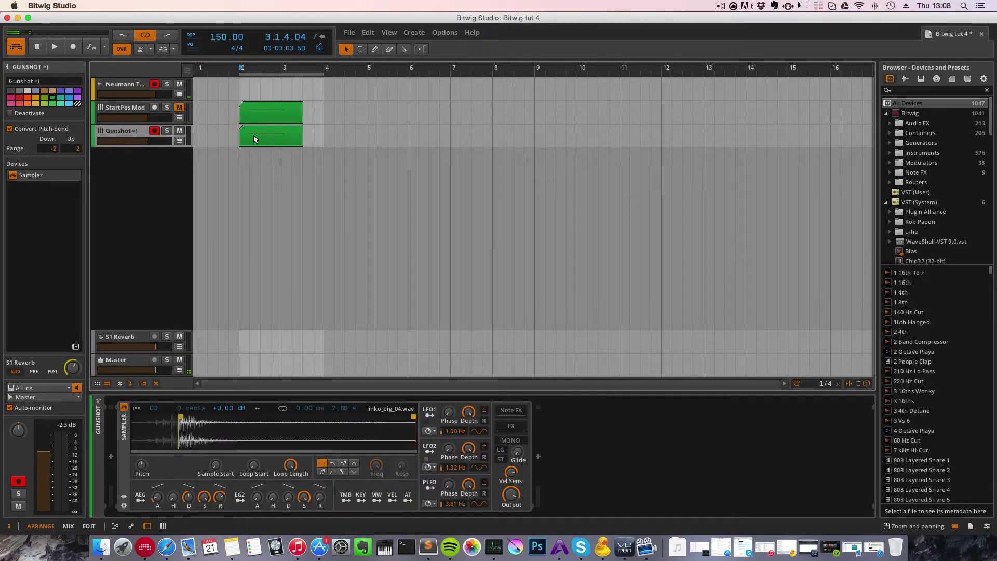
key("space")
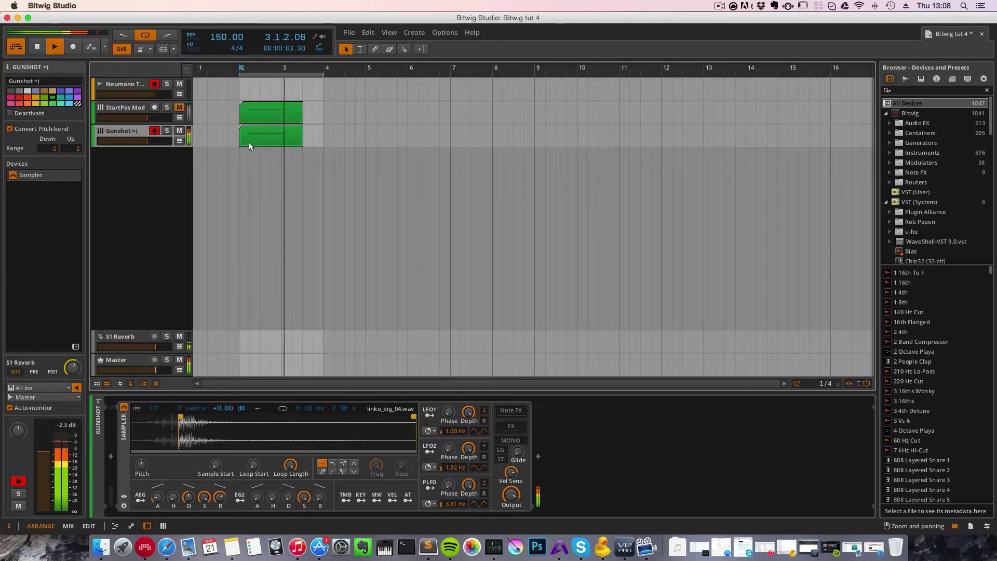
key("space")
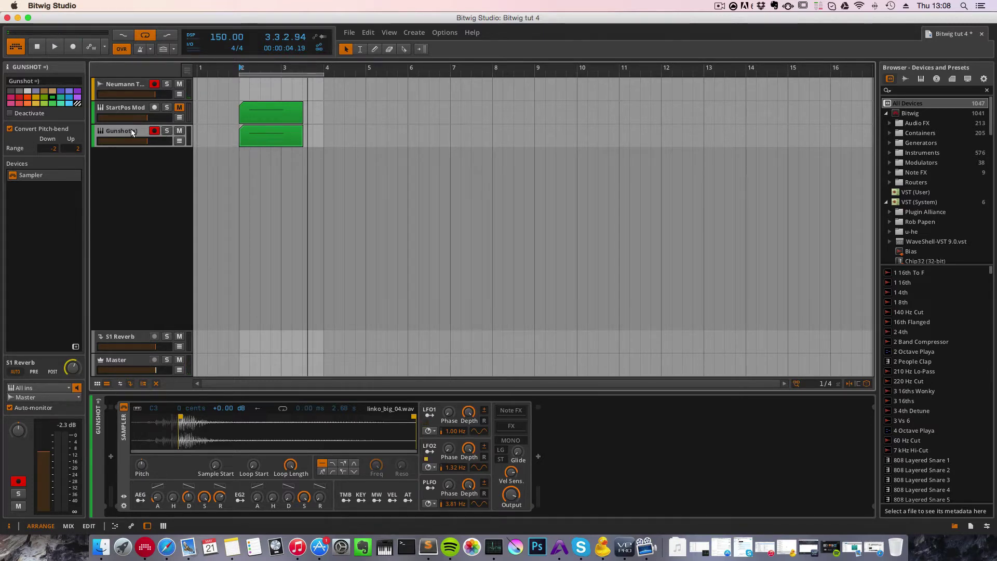
key("space")
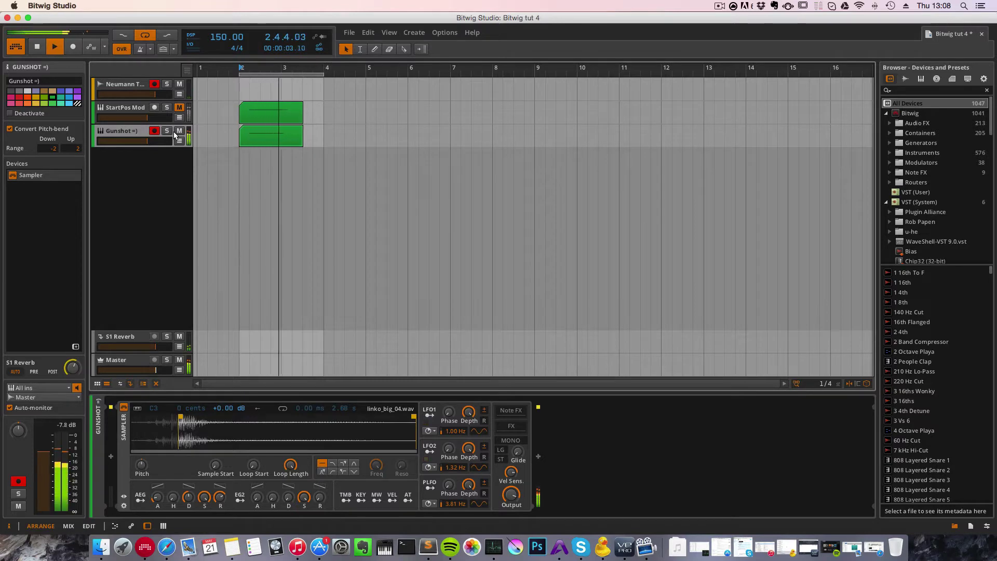
- Mute the Gunshot track, unmute StartPos Mod and audition the StartPos Mod clip for comparison
left_click(178, 134)
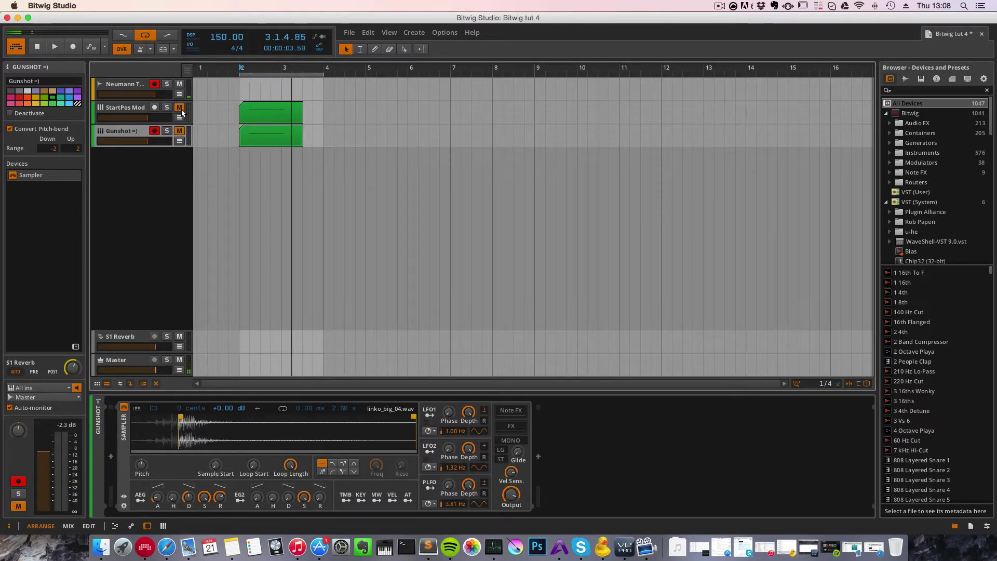
left_click(136, 109)
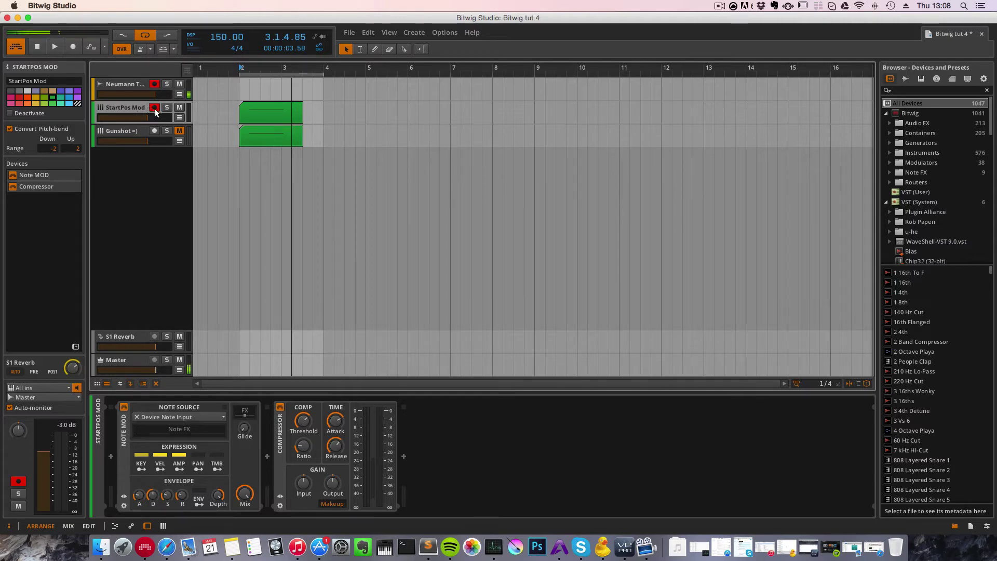
key("space")
key("space")
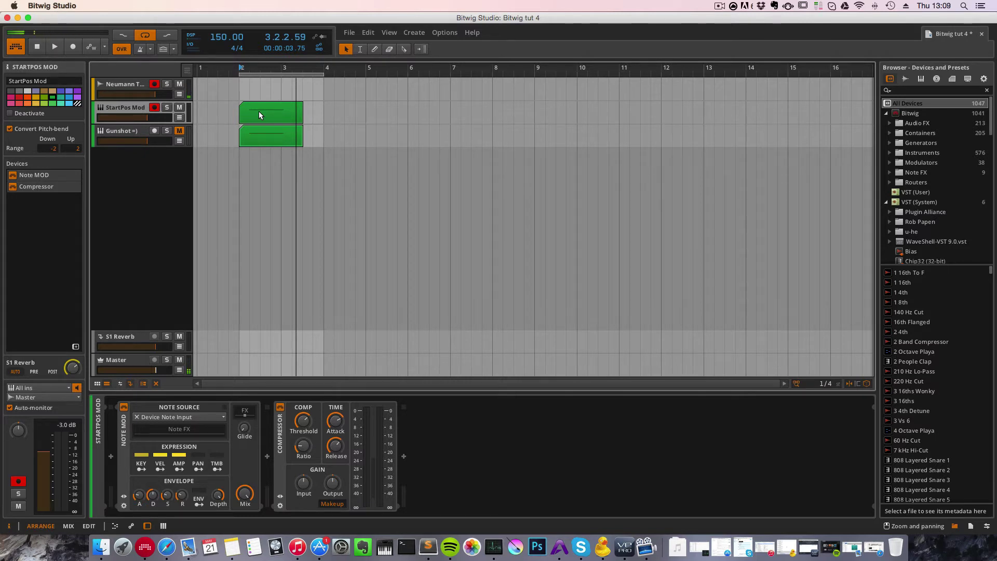
key("space")
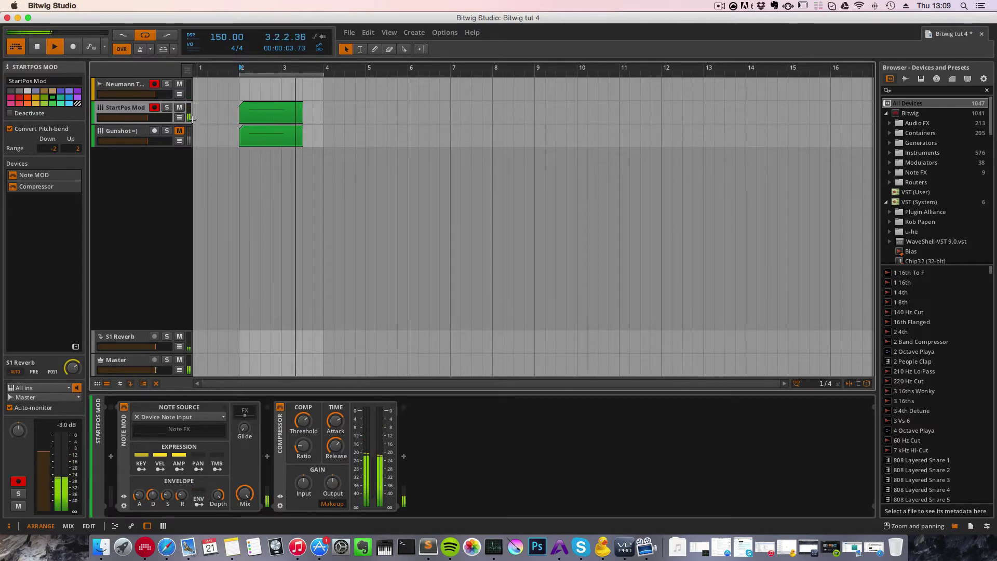
key("space")
- Find Sampler among the Bitwig instruments and add it as a new track below Gunshot
left_click(136, 134)
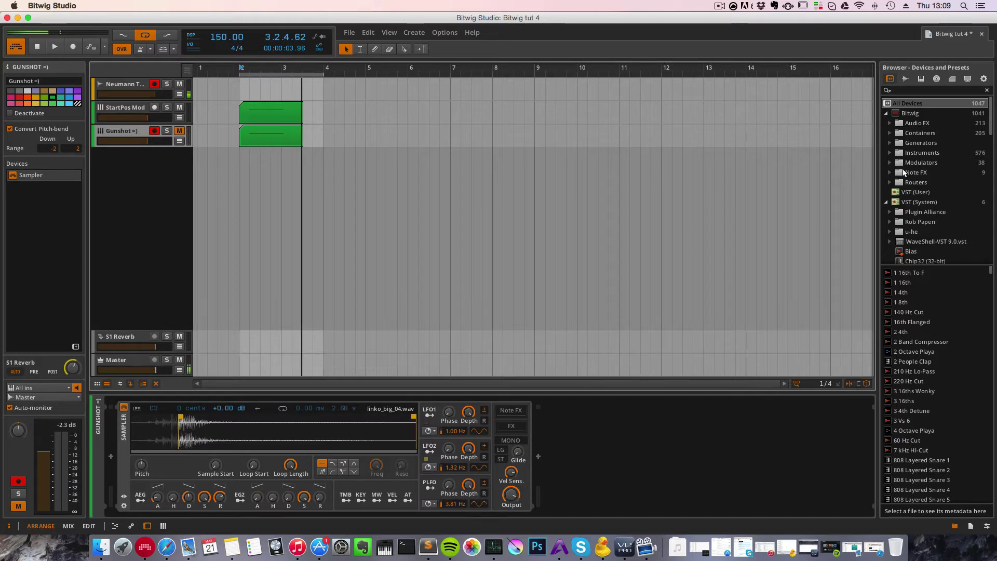
scroll(910, 211, "down", 3)
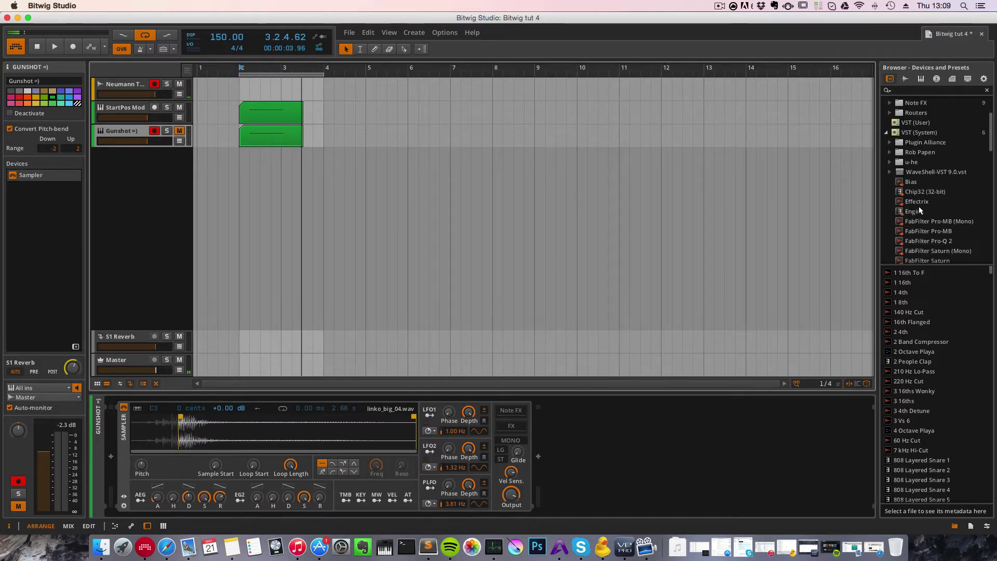
scroll(941, 184, "up", 3)
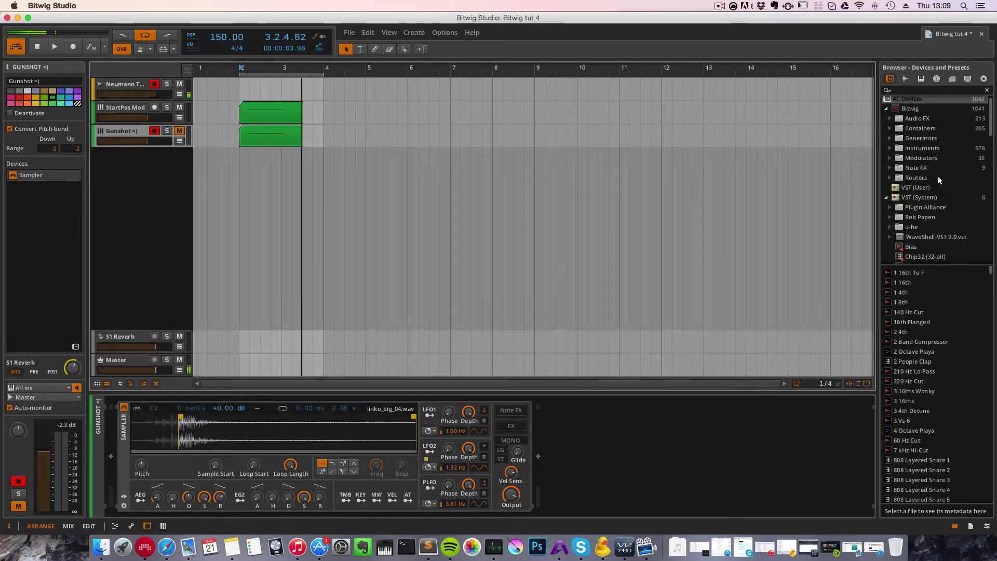
left_click(889, 119)
scroll(937, 200, "down", 5)
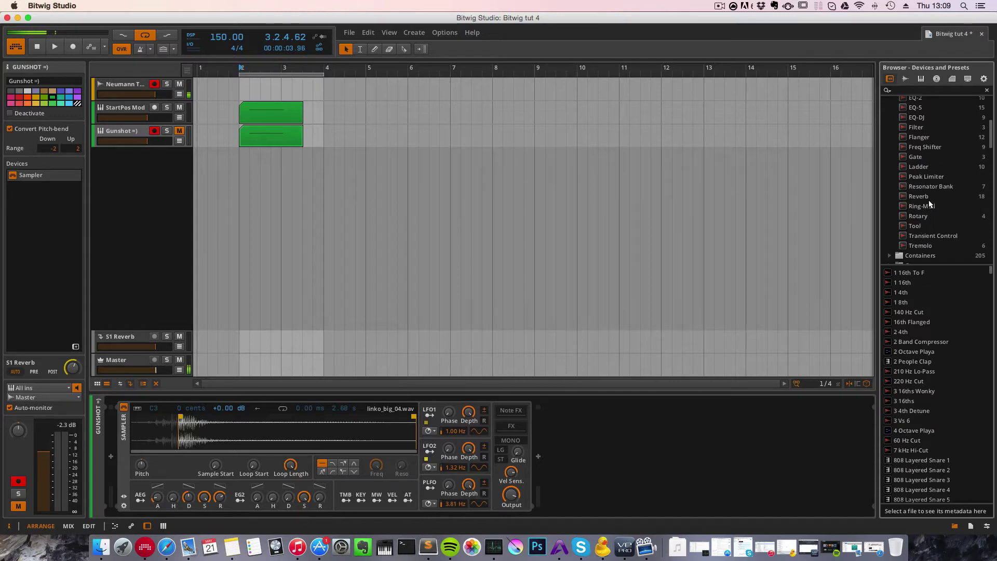
scroll(929, 204, "down", 3)
left_click(890, 208)
scroll(931, 249, "down", 2)
scroll(926, 252, "down", 1)
left_click_drag(920, 231, 282, 234)
- Switch to Finder and load linko_big_04.wav from the sfx Big toms folder into the empty Sampler
left_click(93, 548)
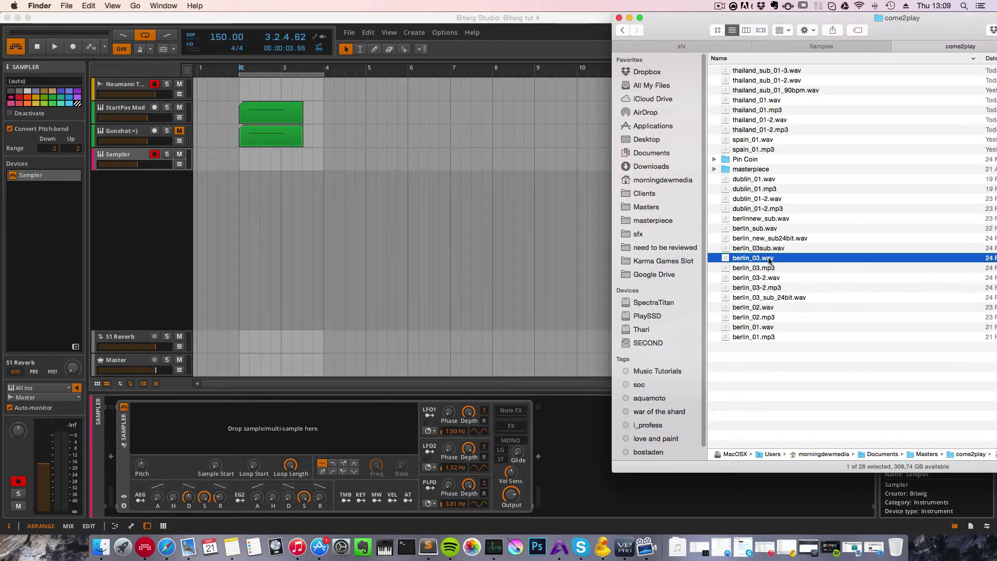
left_click(709, 48)
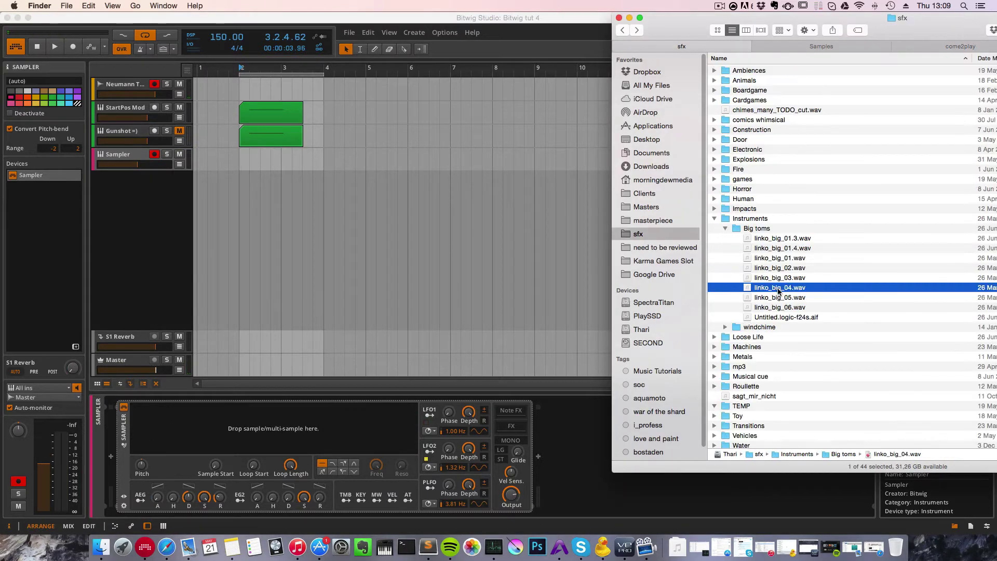
left_click_drag(779, 291, 244, 424)
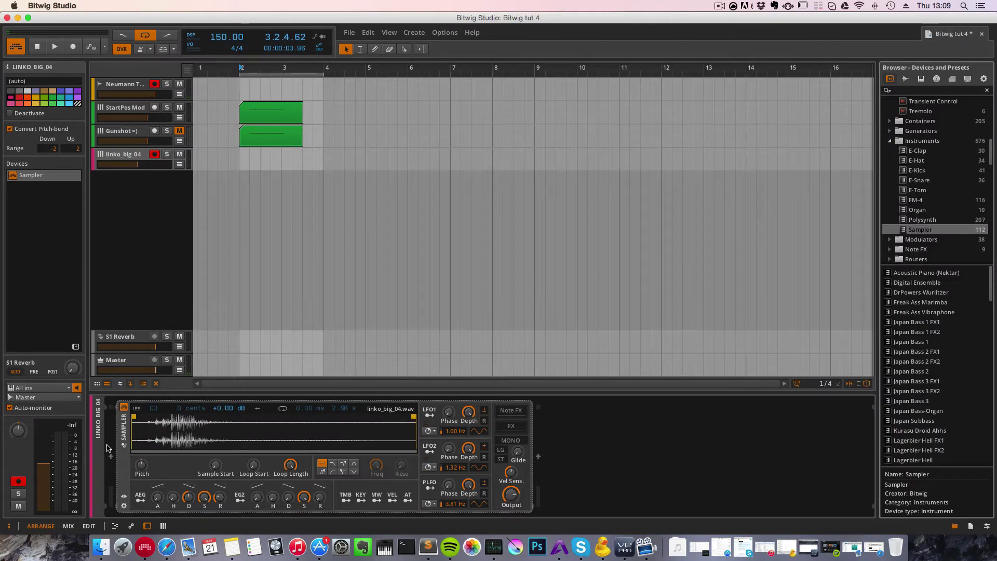
- Move the sample's start point to the attack of the hit and raise the Sampler output and track volume
left_click_drag(134, 416, 170, 414)
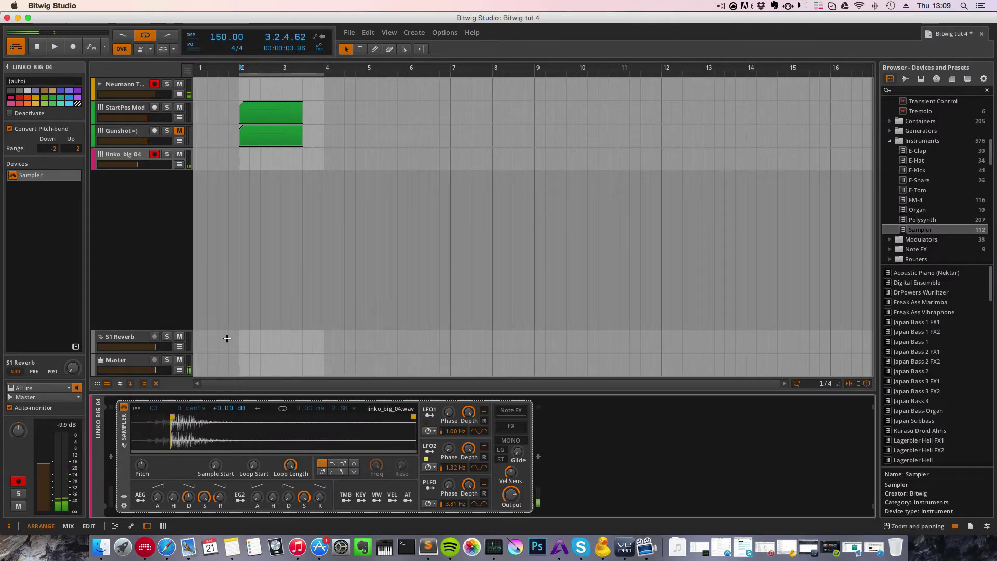
mouse_move(174, 415)
left_mouse_down()
mouse_move(145, 415)
mouse_move(179, 418)
left_mouse_up()
left_click_drag(511, 493, 510, 490)
left_click(138, 164)
left_click_drag(145, 165, 148, 165)
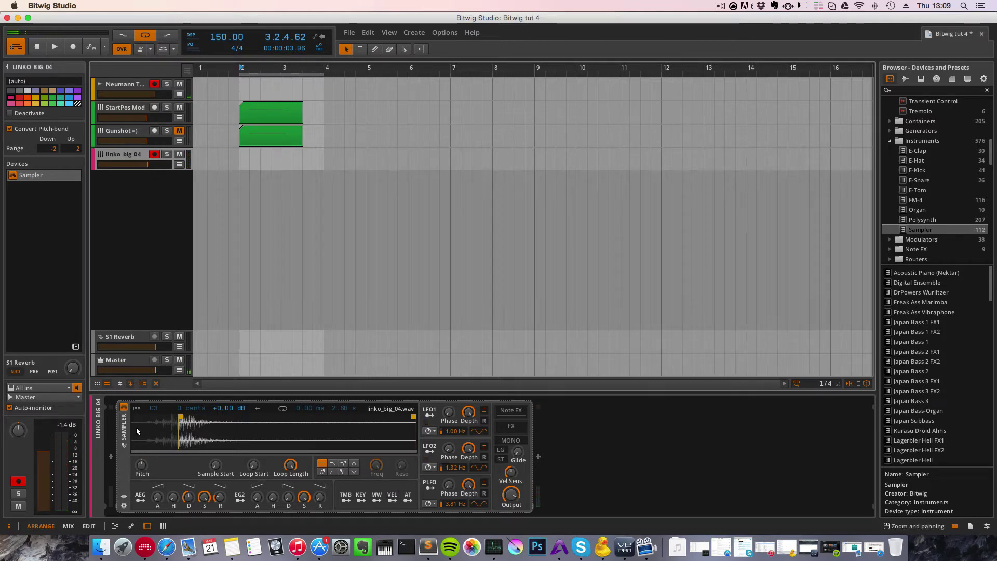
- Insert a Note MOD modulator before the Sampler on the linko_big_04 track and nest the Sampler in its FX chain
left_click(392, 497)
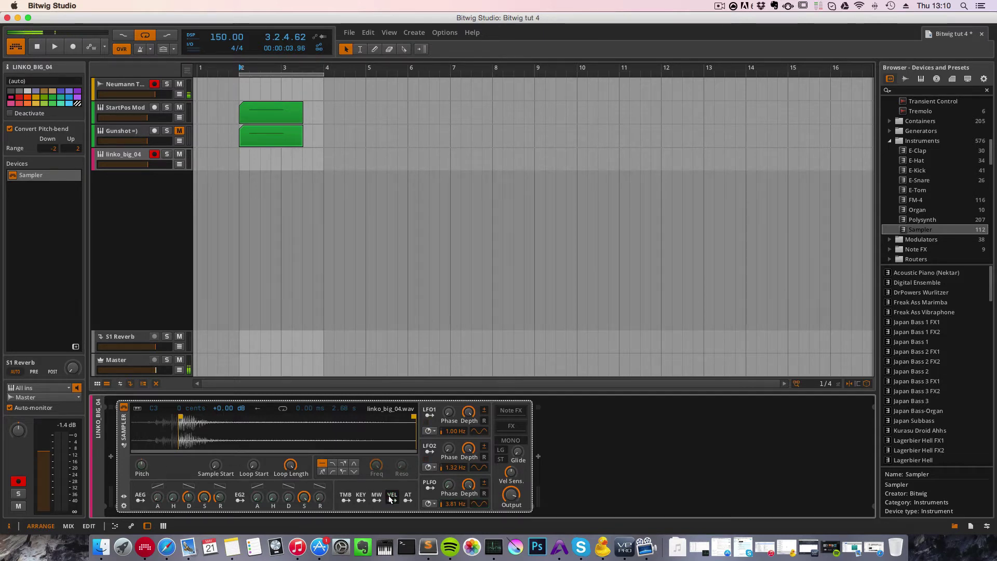
scroll(923, 215, "down", 3)
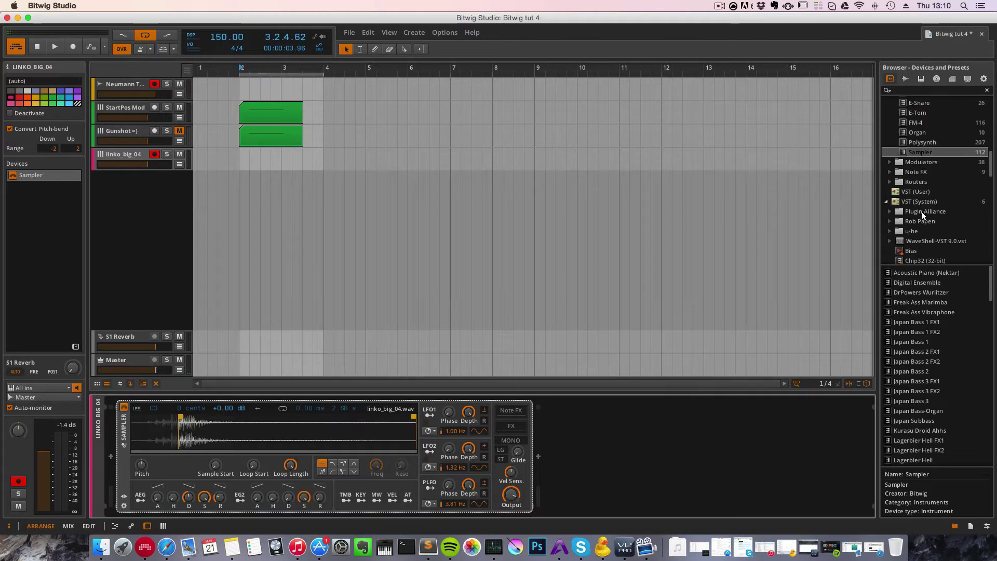
left_click(889, 182)
left_click(889, 162)
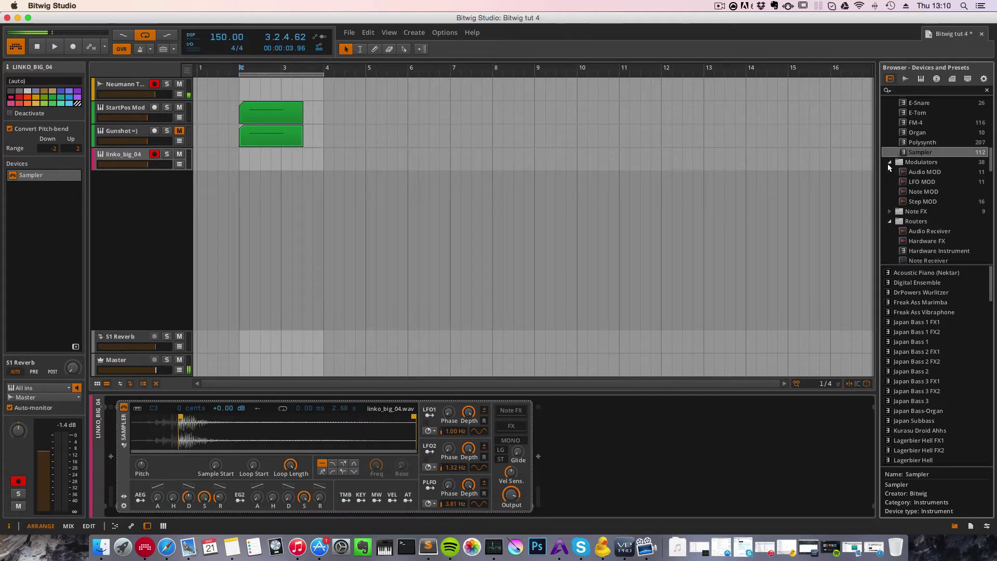
left_click(922, 192)
left_click_drag(922, 192, 109, 455)
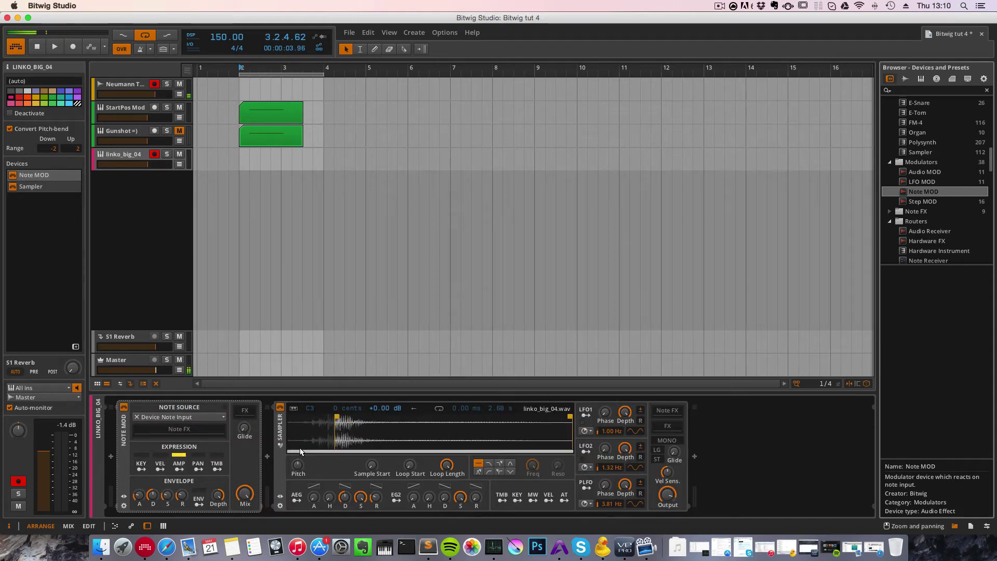
left_click_drag(282, 431, 245, 413)
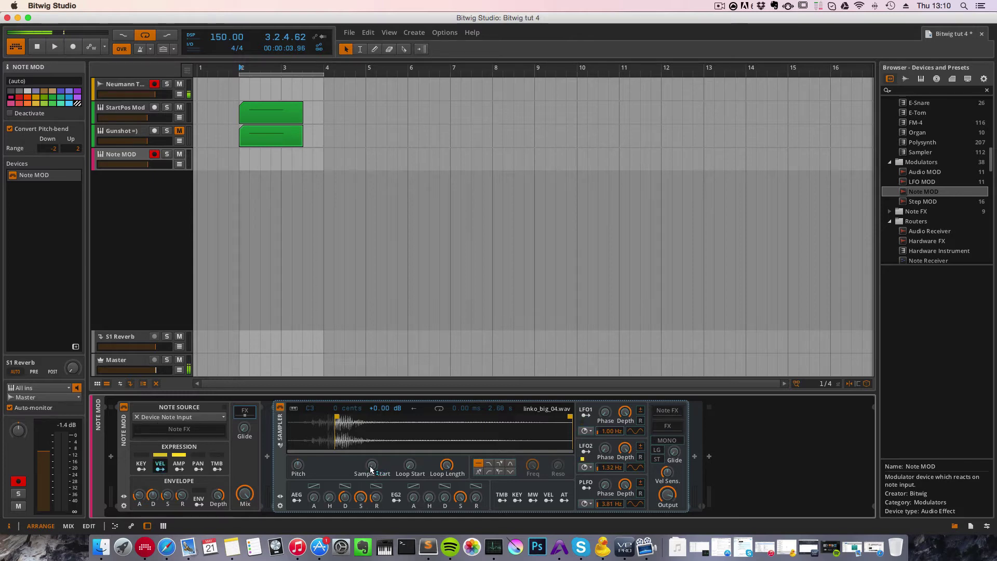
- Map Note MOD's velocity to the Sampler's Sample Start with a modulation amount of -0.17
left_click_drag(371, 469, 370, 446)
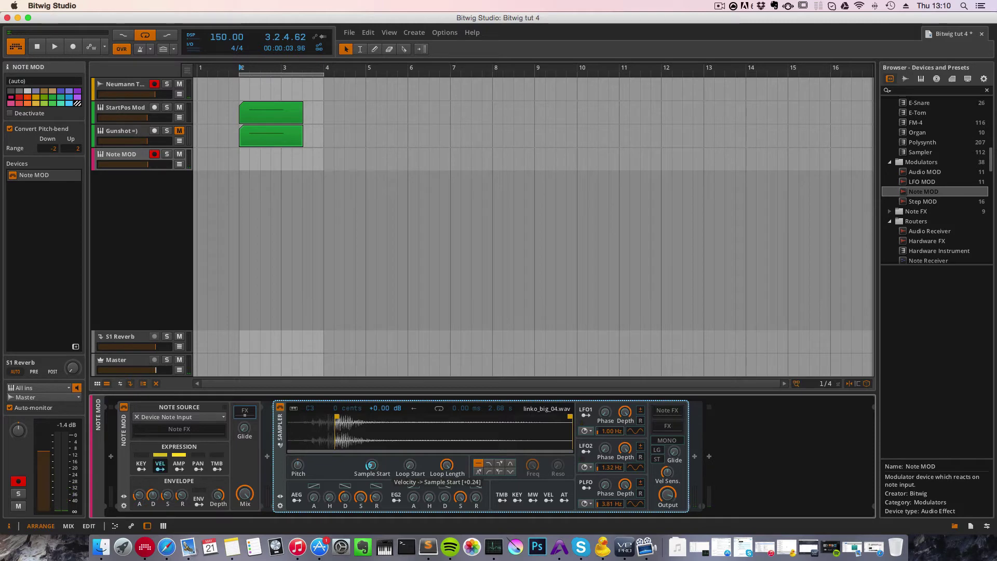
left_click(160, 469)
left_click(160, 468)
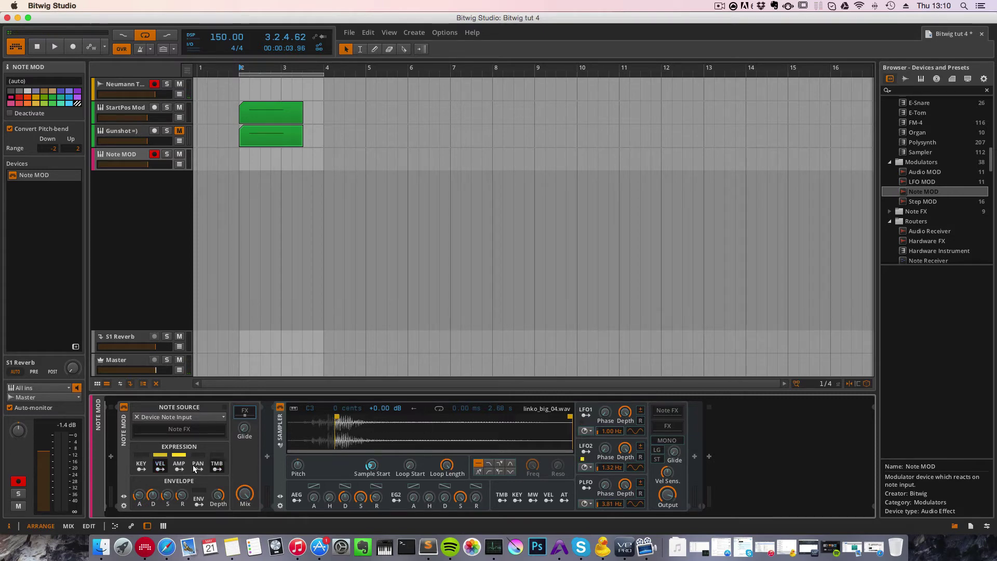
left_click_drag(374, 466, 374, 464)
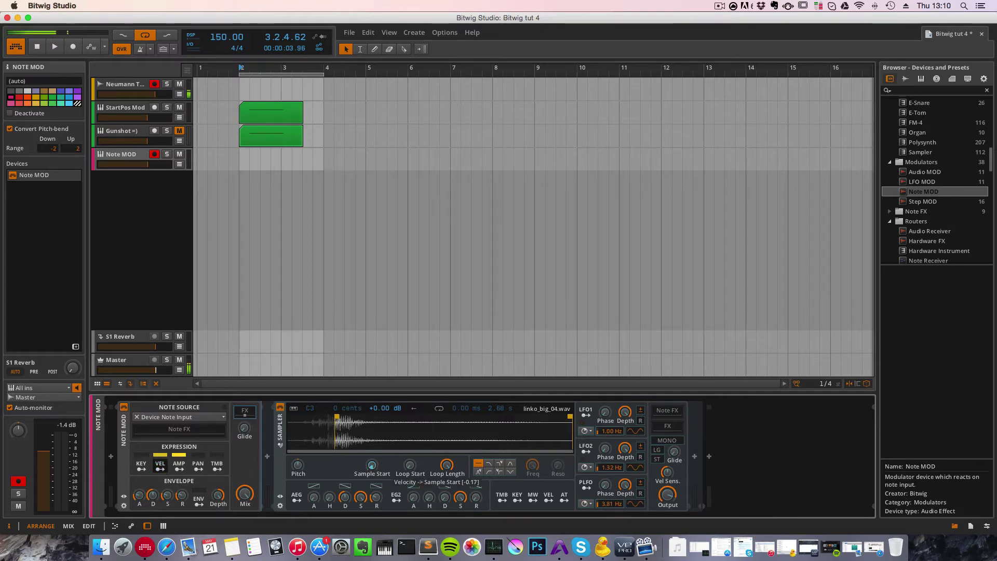
left_click(159, 466)
- Adjust the Sampler's base Sample Start and fine-tune the velocity modulation amount assigned to it
left_click_drag(372, 465, 371, 465)
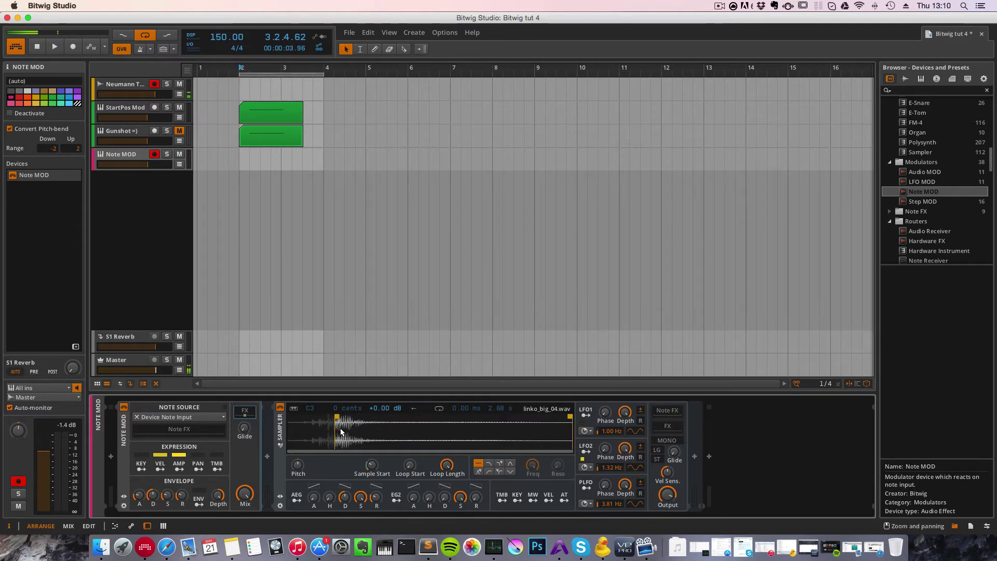
left_click(162, 467)
left_click_drag(377, 471, 377, 482)
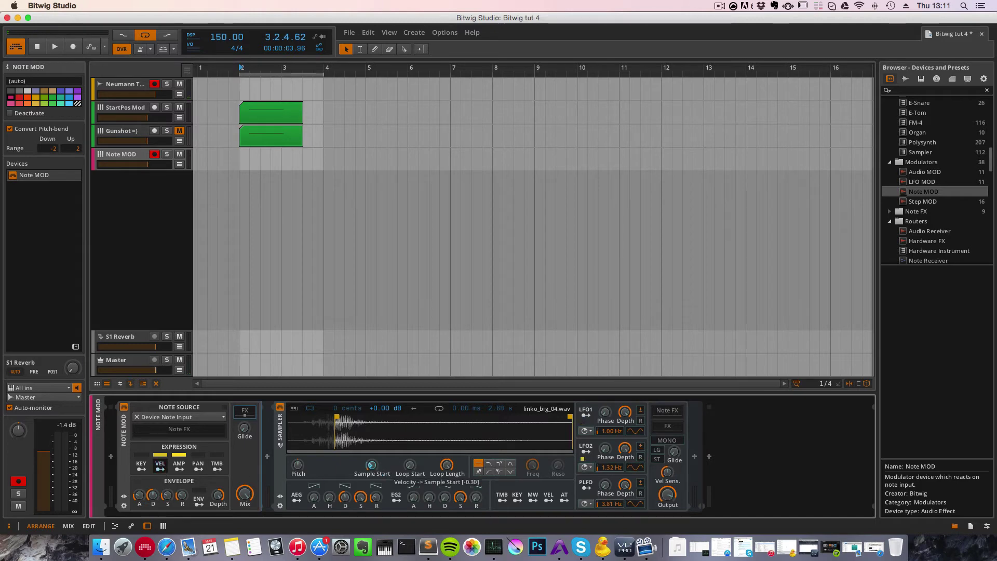
left_click(160, 469)
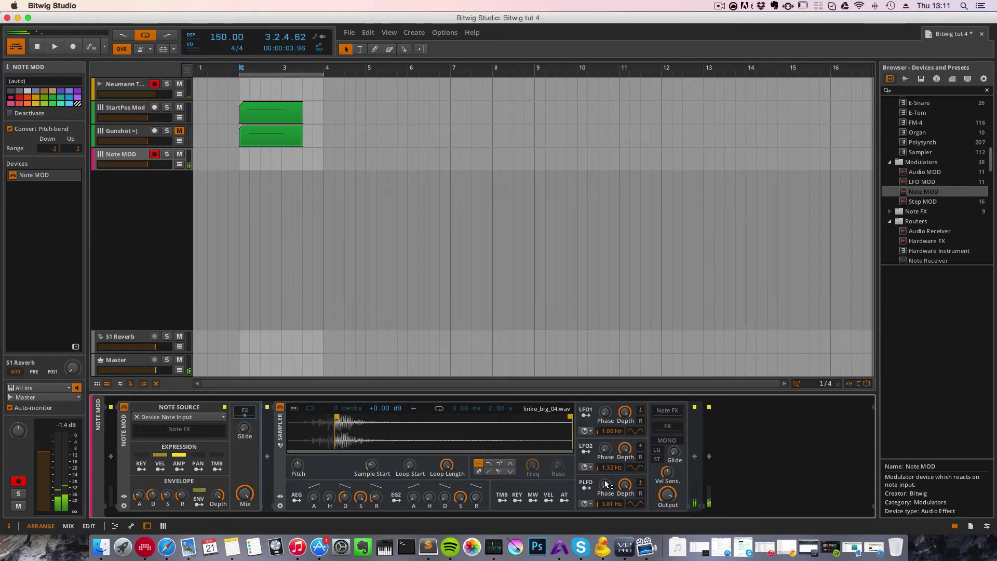
- Raise the Sampler's velocity sensitivity and set its amp release time to about 631 ms
left_click_drag(664, 472, 664, 467)
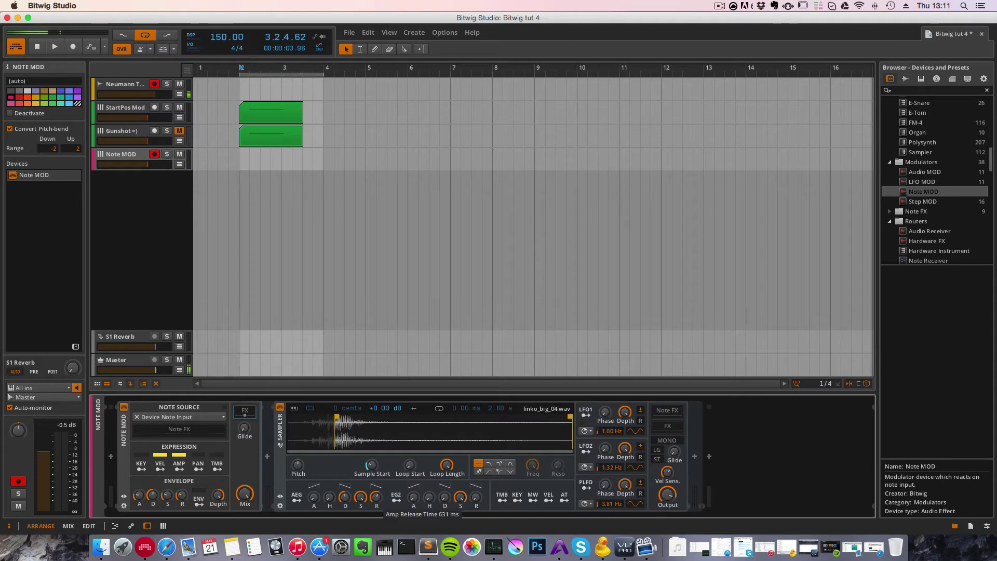
left_click_drag(375, 496, 375, 491)
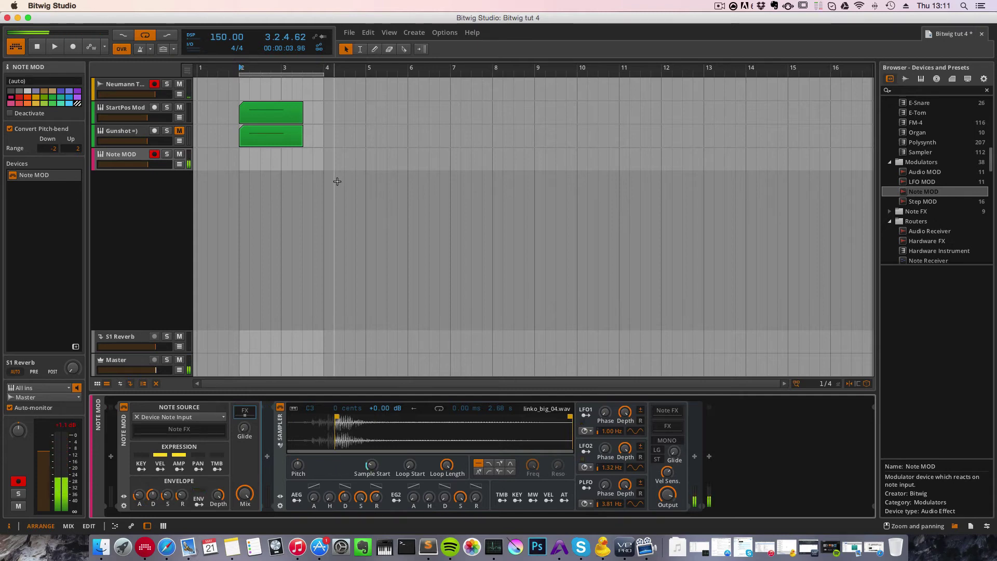
- Create a one-bar clip at bar 2 on the Note MOD track and open it in the note editor
key("3")
left_click(247, 153)
key("space")
key("1")
double_click(272, 165)
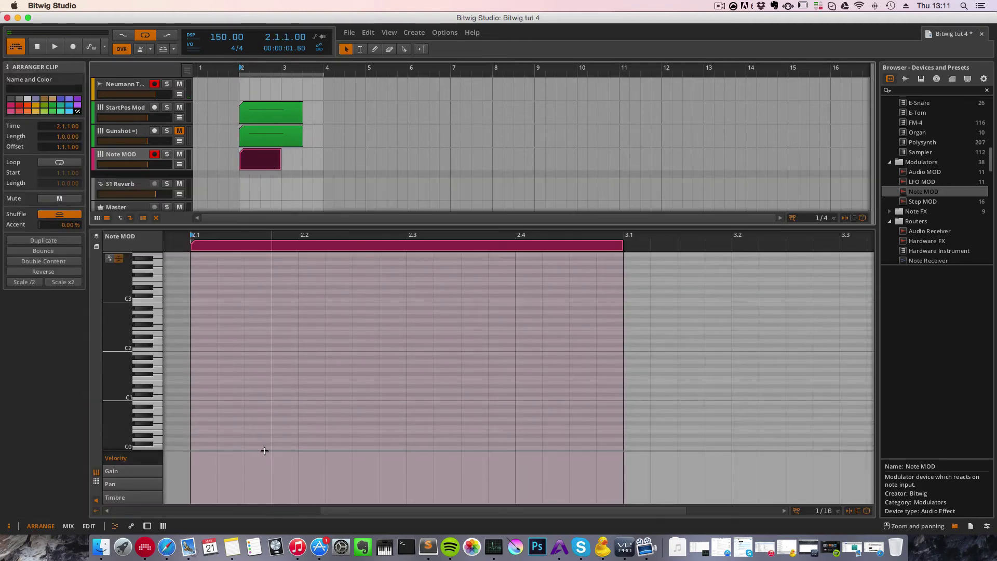
- Draw a full bar of sixteen consecutive 1/16 notes around C2 in the new clip
key("3")
left_click(197, 347)
left_click_drag(200, 344, 602, 340)
- Draw a velocity ramp rising from low to high across all the clip's notes and play it back
key("super+a")
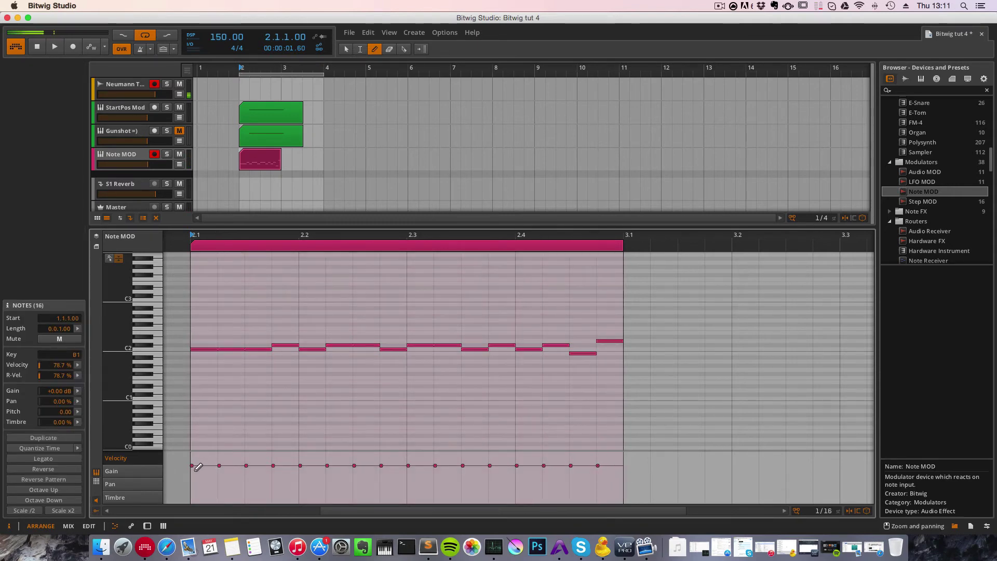
mouse_move(195, 493)
left_mouse_down()
mouse_move(462, 483)
mouse_move(614, 455)
left_mouse_up()
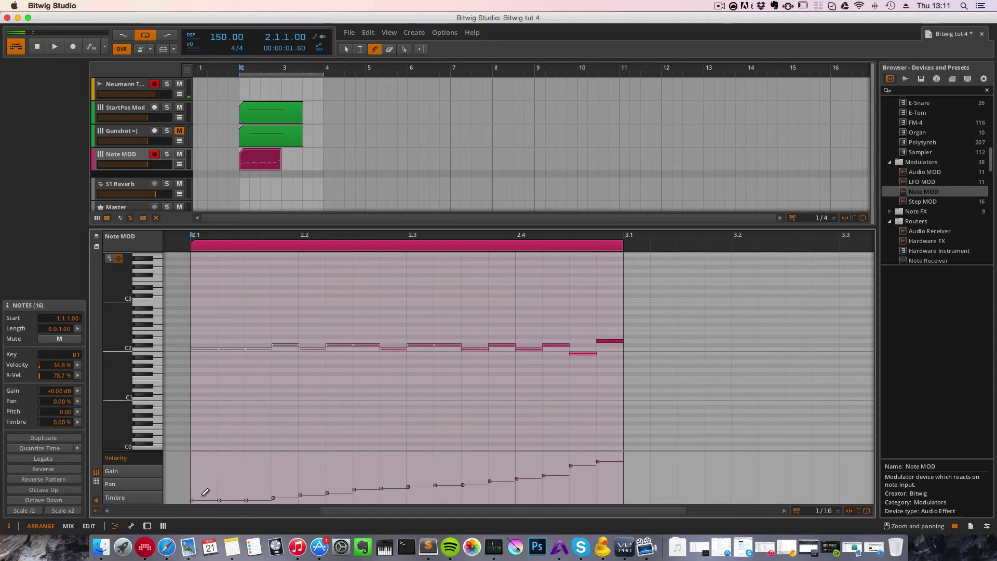
mouse_move(203, 495)
left_mouse_down()
mouse_move(331, 494)
mouse_move(612, 453)
left_mouse_up()
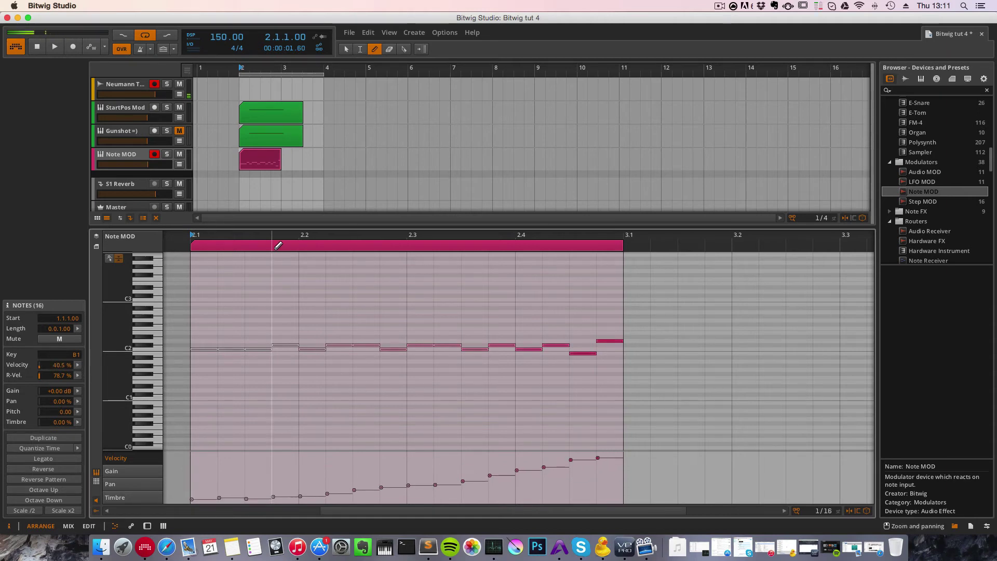
key("space")
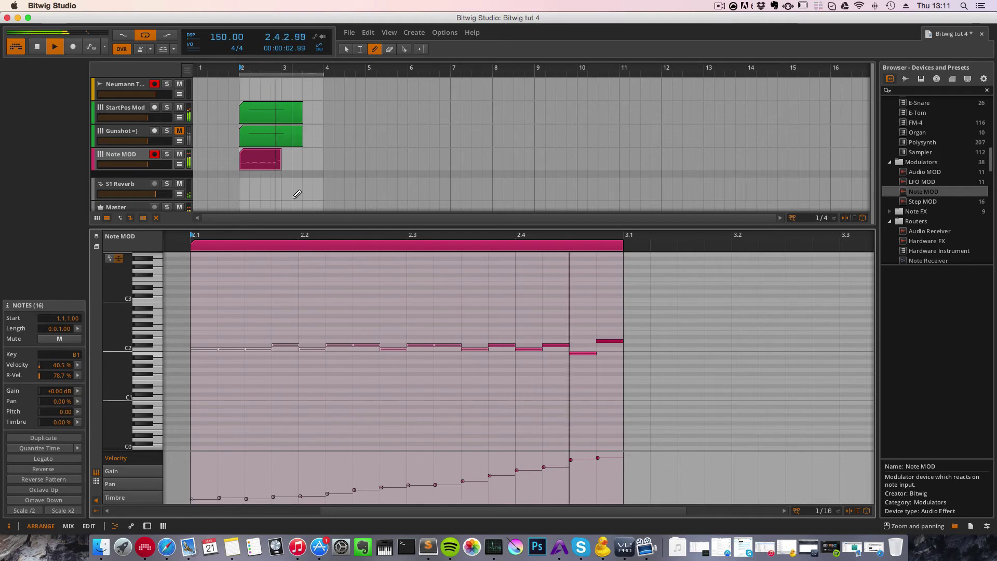
- Mute the StartPos Mod track and stop playback
left_click(179, 107)
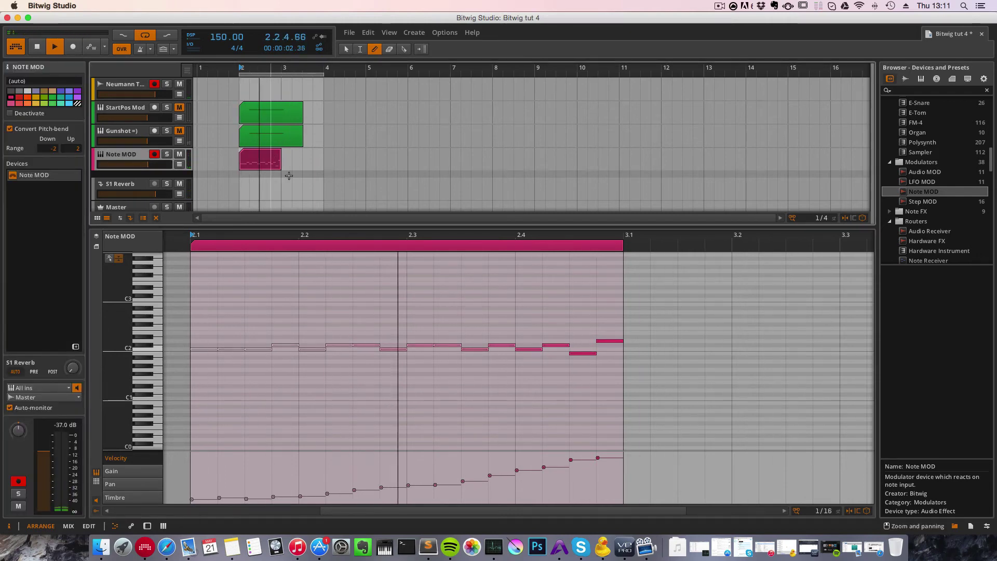
key("space")
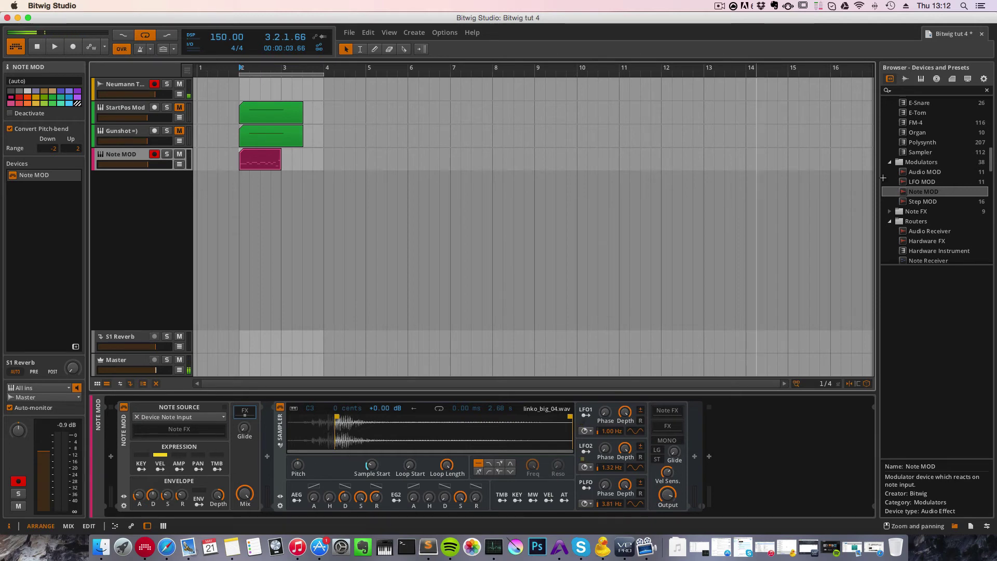
- Wrap the Note MOD device and its nested Sampler in a Chain container and show the chain's contents
scroll(959, 207, "up", 3)
scroll(946, 194, "up", 5)
left_click(124, 455)
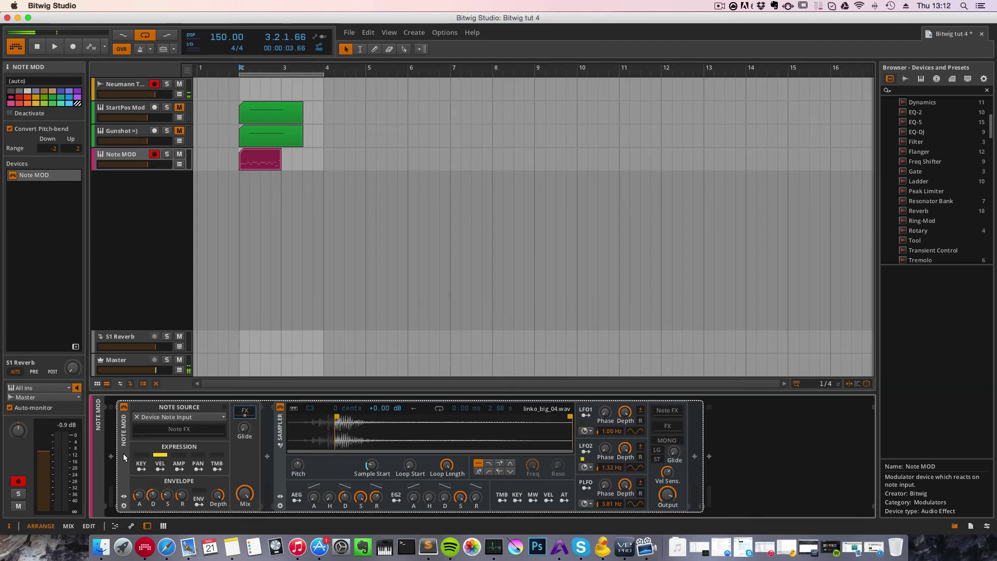
left_click(939, 326)
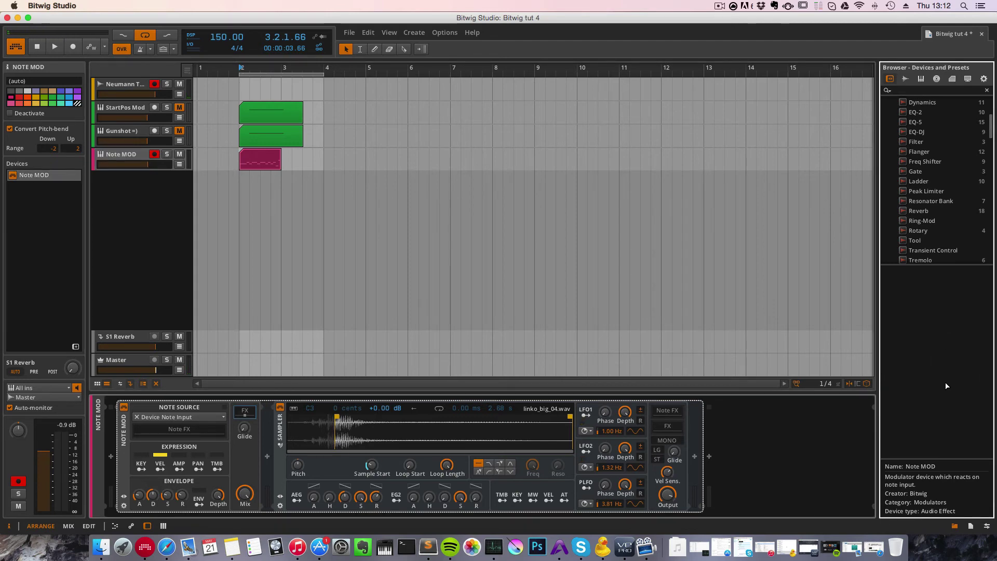
left_click(137, 457)
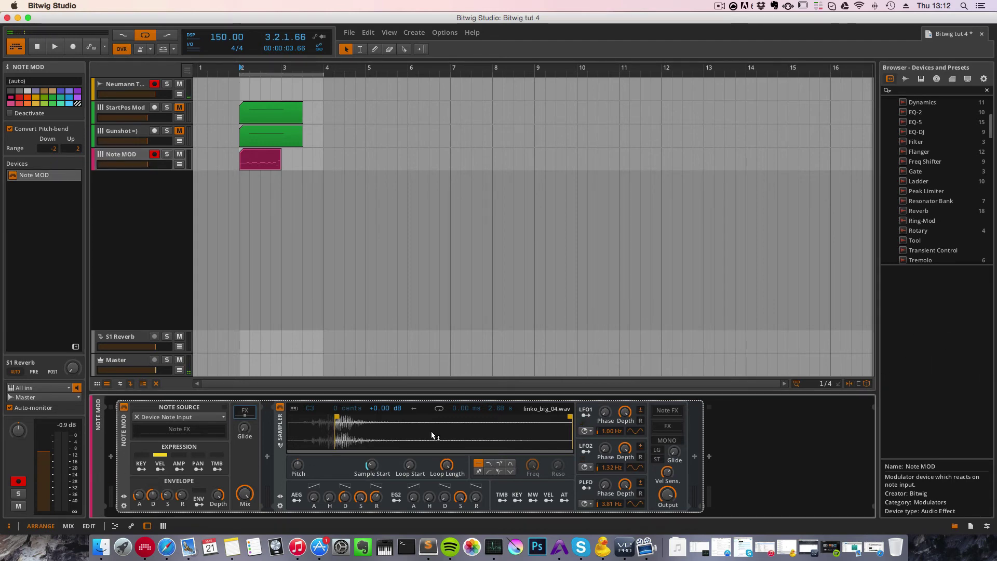
scroll(934, 218, "down", 10)
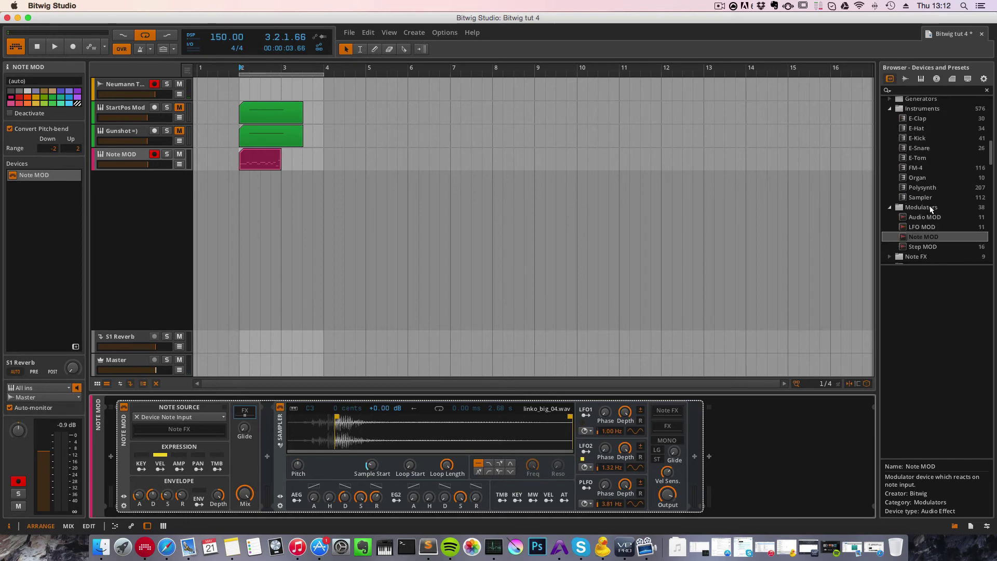
scroll(931, 209, "up", 5)
left_click(889, 171)
left_click(911, 181)
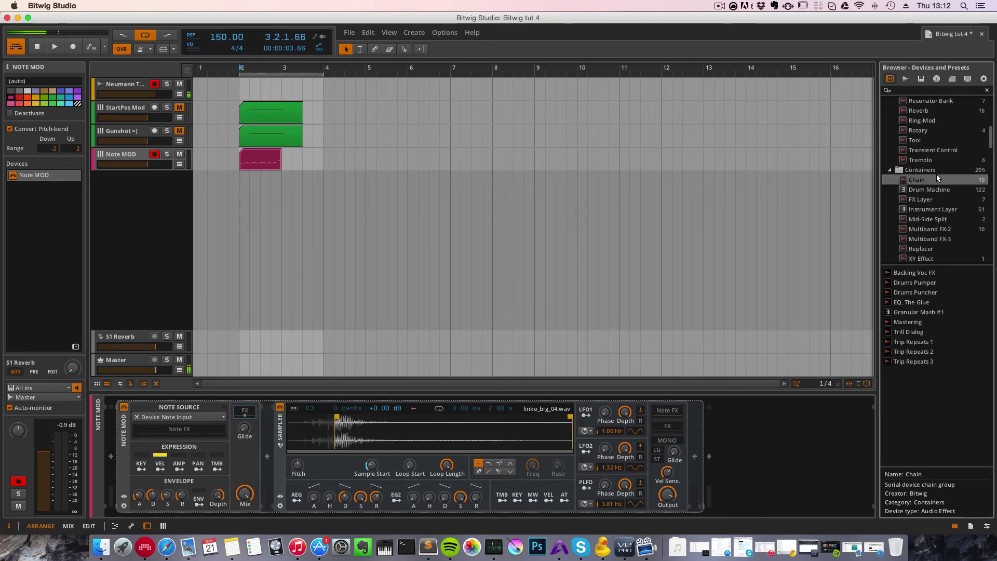
left_click_drag(916, 180, 141, 416)
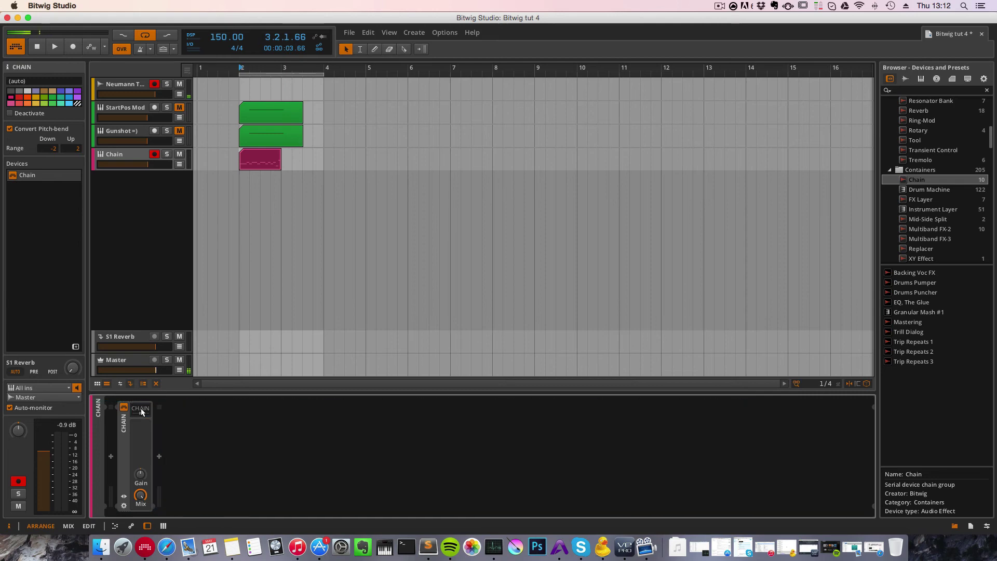
left_click(141, 410)
- Save the Chain to the library as a preset named "Dynamic start position" in the Multi-FX category
left_click_drag(629, 400, 939, 373)
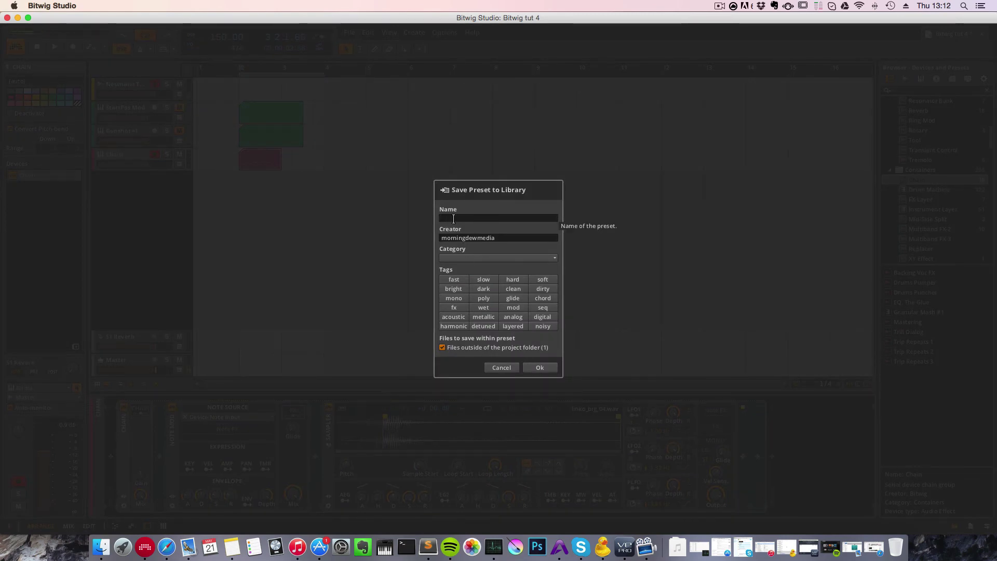
type("Dynamic start position")
left_click(501, 258)
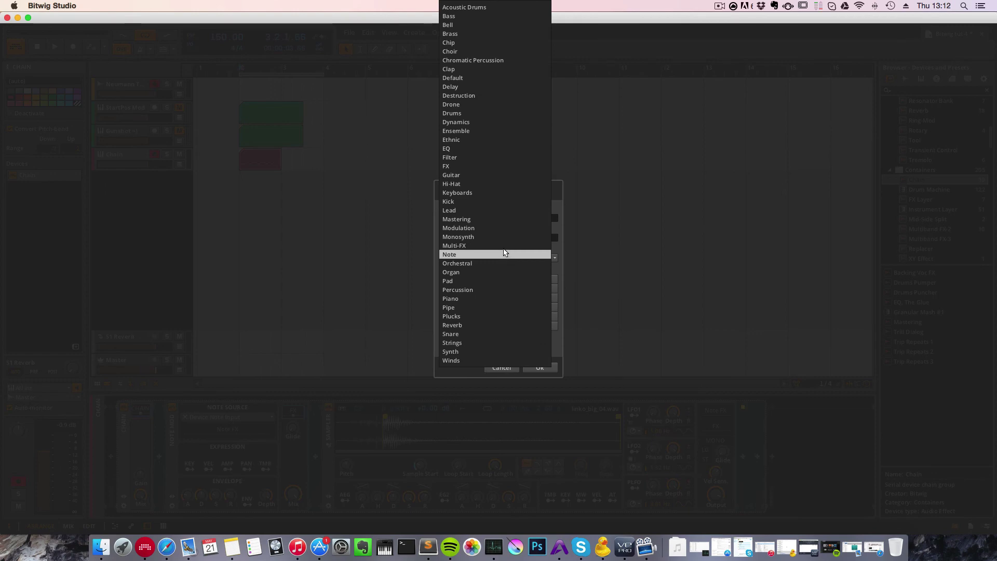
left_click(504, 245)
left_click(539, 367)
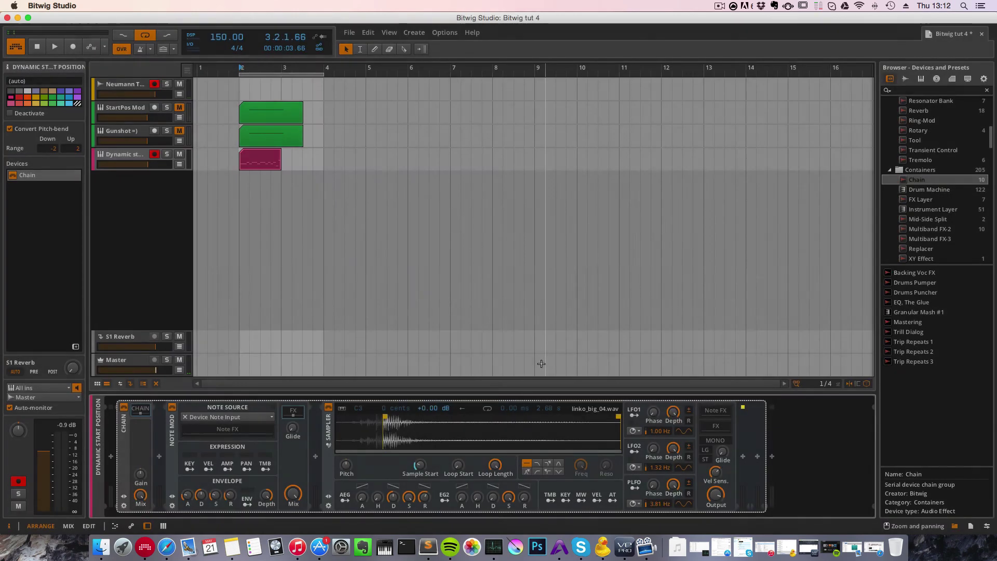